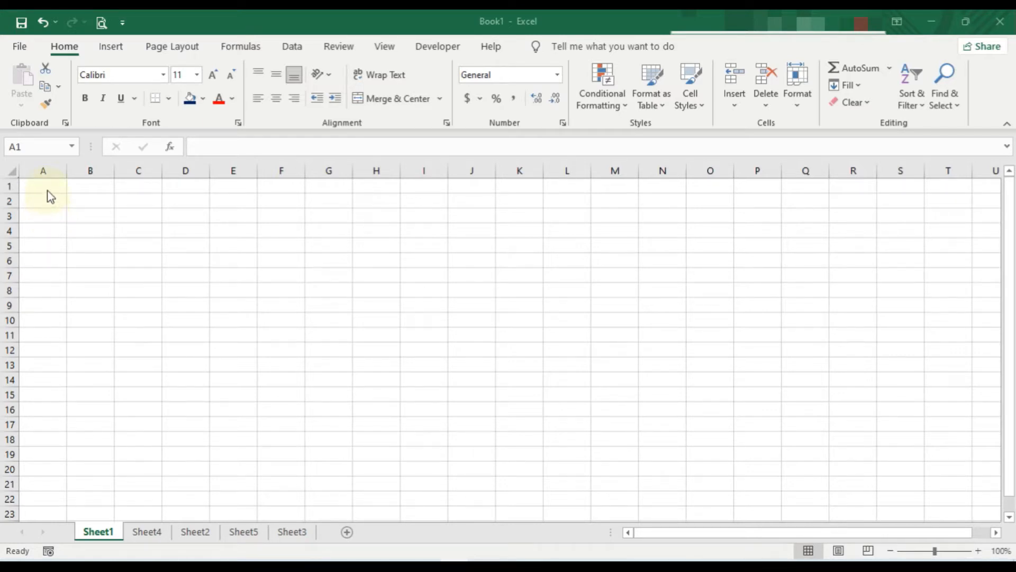
# - Enter 1 in A1, autofill it down to A10 and switch the fill option to Fill Series
pyautogui.click(45, 188)
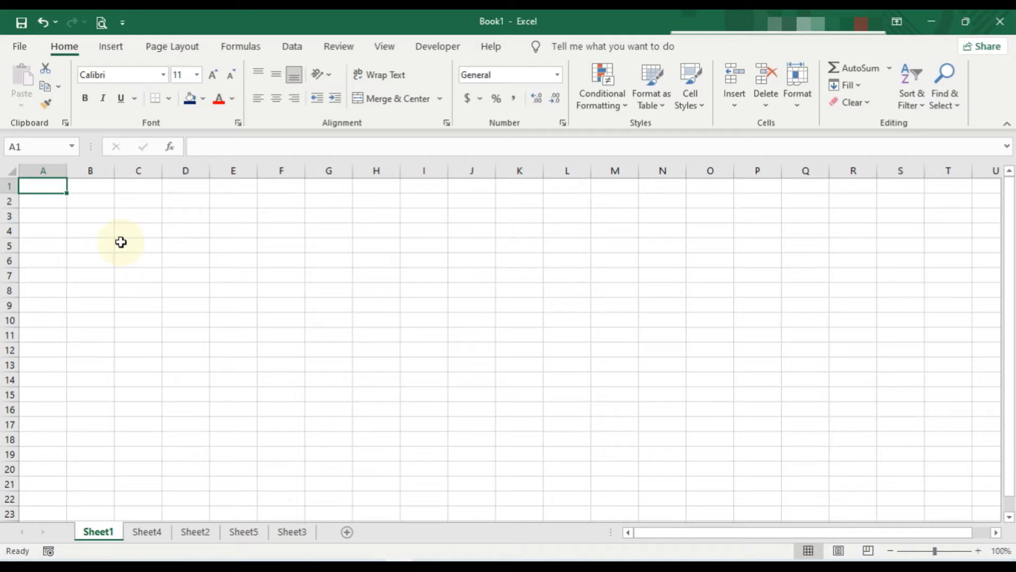
pyautogui.write('1')
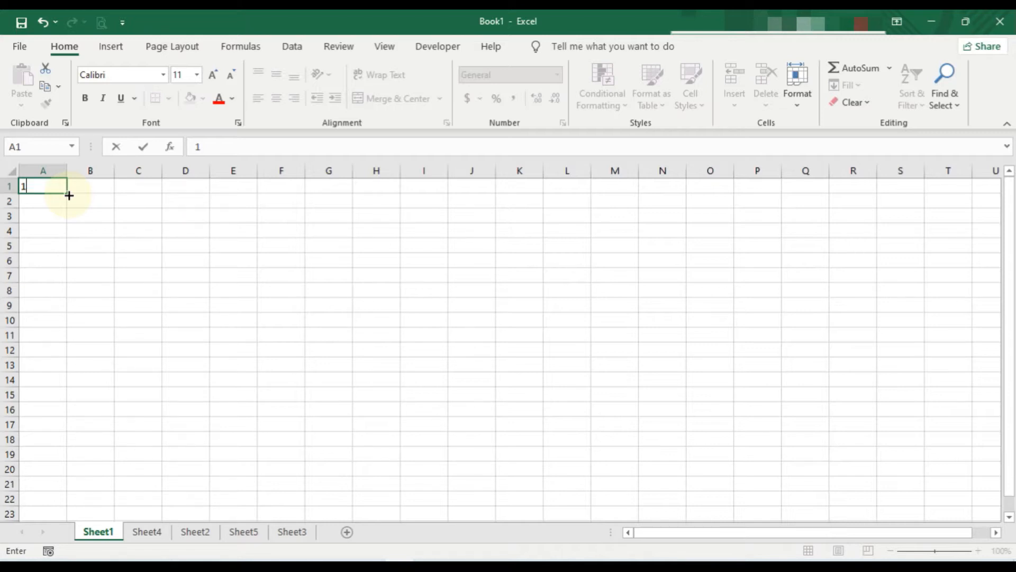
pyautogui.moveTo(69, 195); pyautogui.dragTo(68, 195)
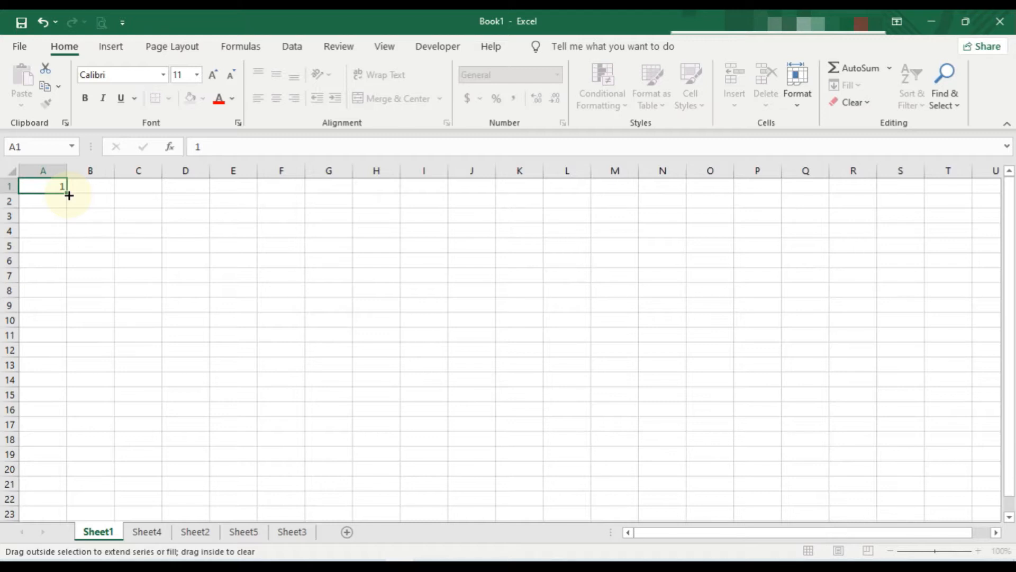
pyautogui.moveTo(69, 196); pyautogui.dragTo(70, 327)
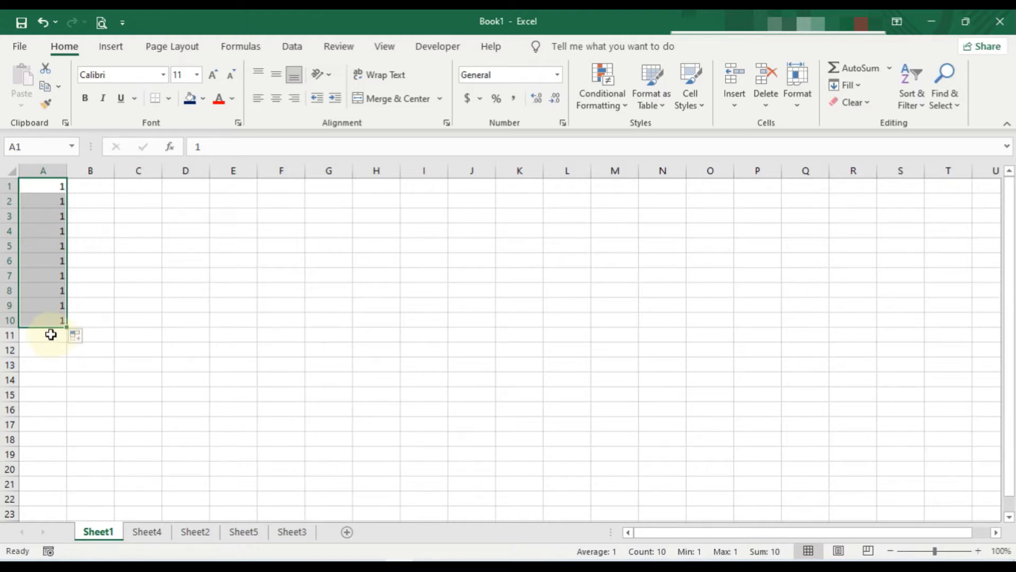
pyautogui.click(85, 338)
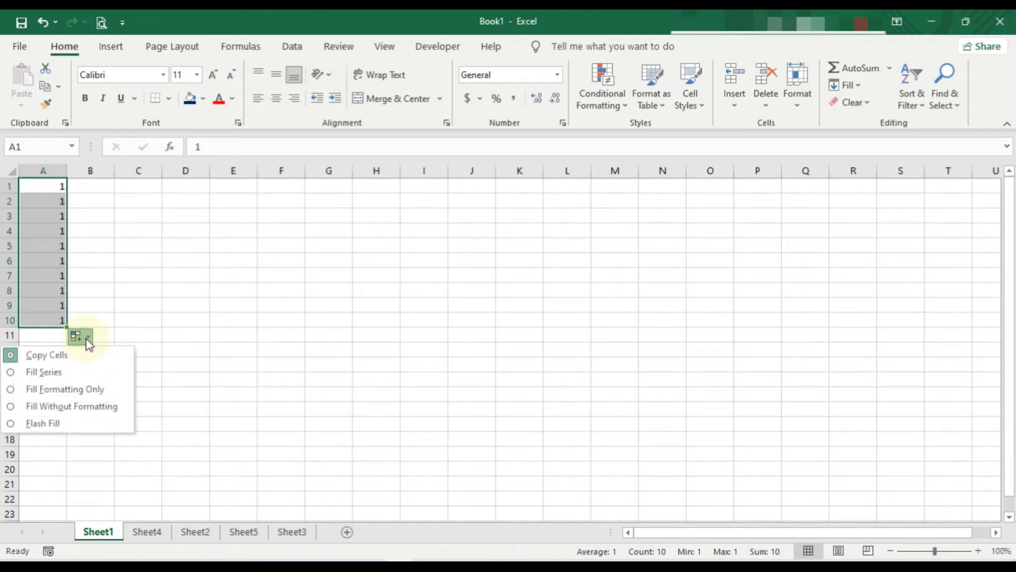
pyautogui.click(66, 374)
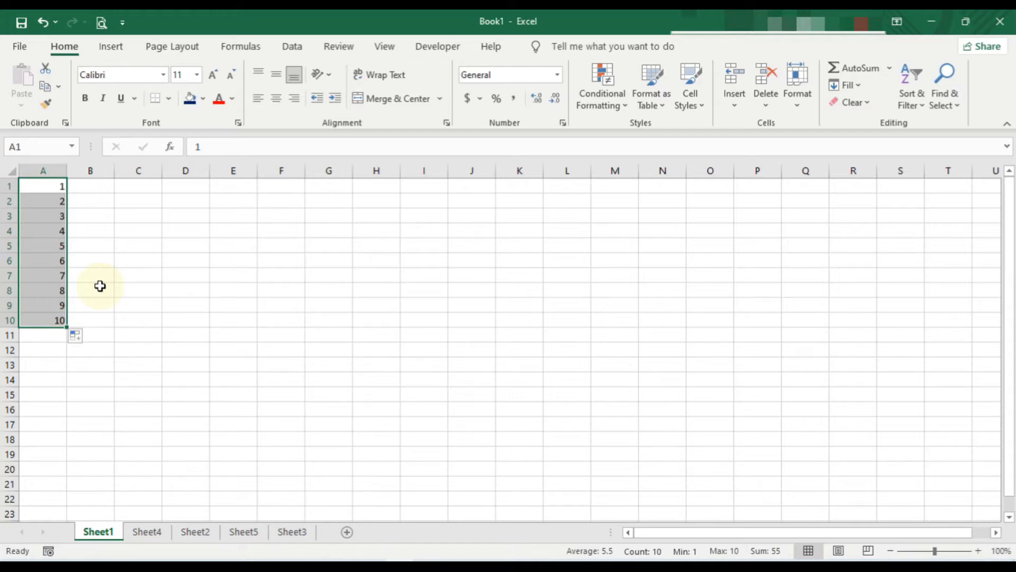
pyautogui.click(97, 247)
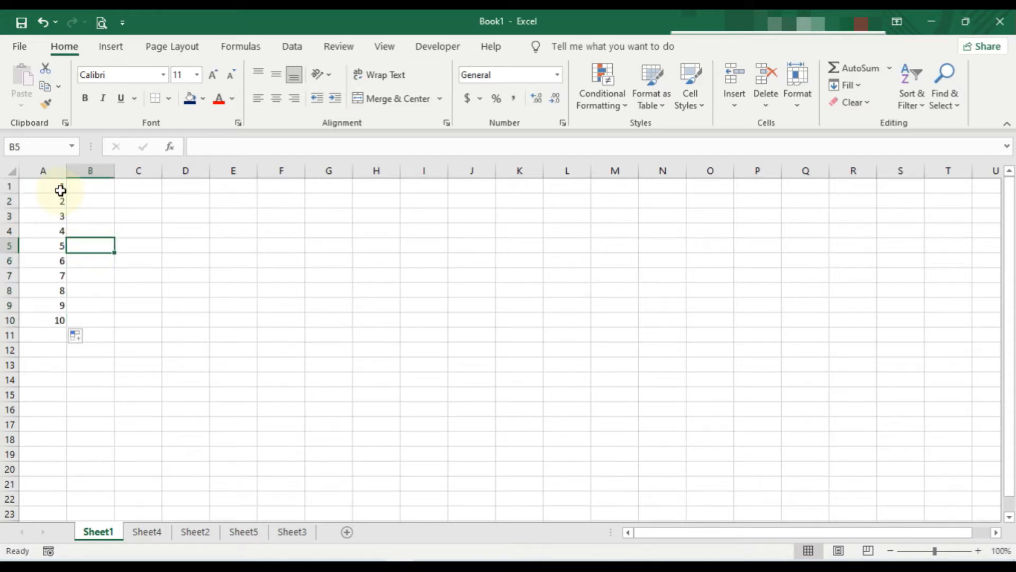
# - Clear the number series from cells A1 to A10
pyautogui.moveTo(41, 185); pyautogui.dragTo(41, 327)
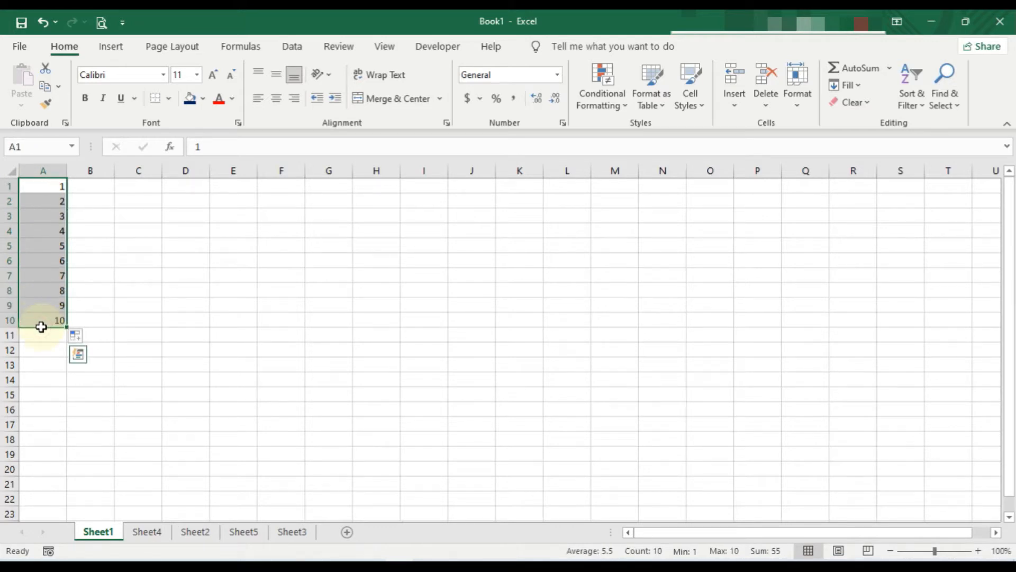
pyautogui.press('Delete')
pyautogui.click(157, 246)
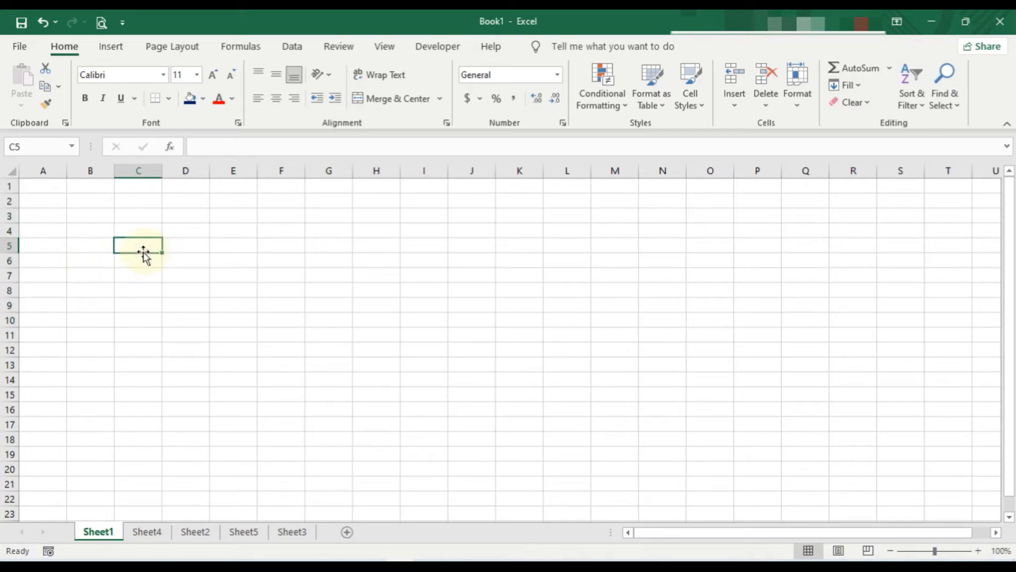
# - Enter 0 in A1 and 5 in A2, and autofill the step-of-five pattern down to A15
pyautogui.click(55, 185)
pyautogui.write('0')
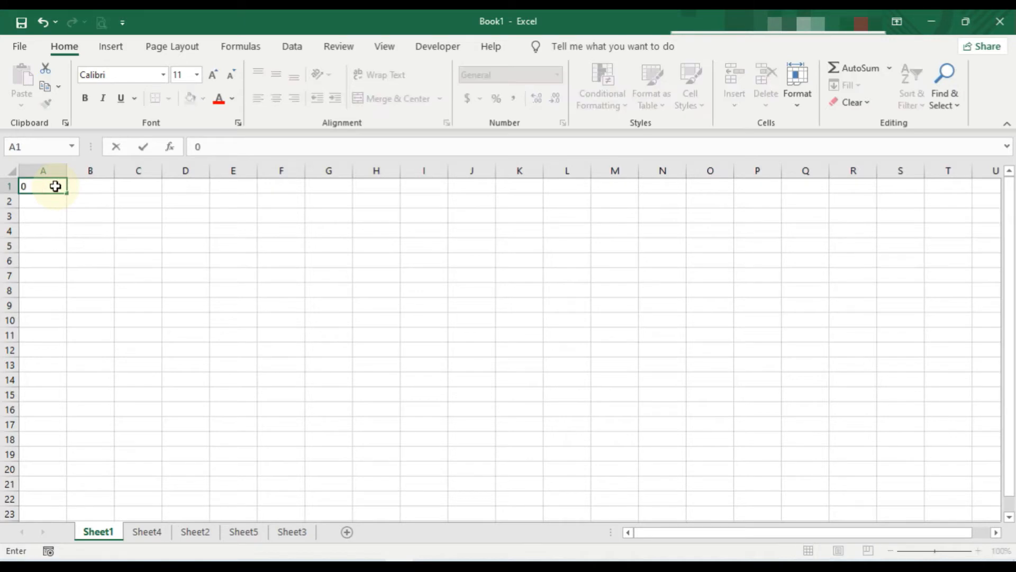
pyautogui.click(55, 200)
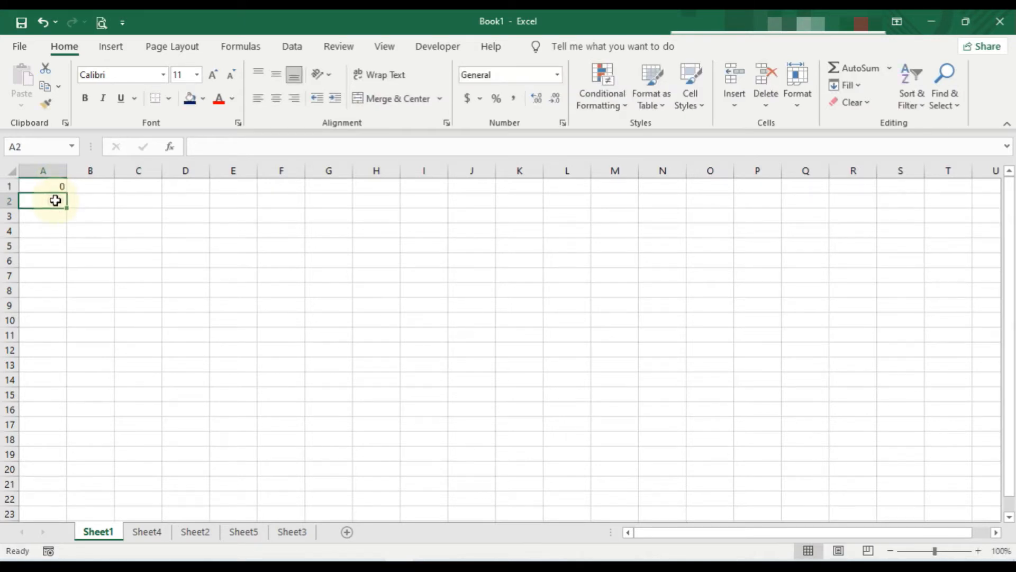
pyautogui.write('5')
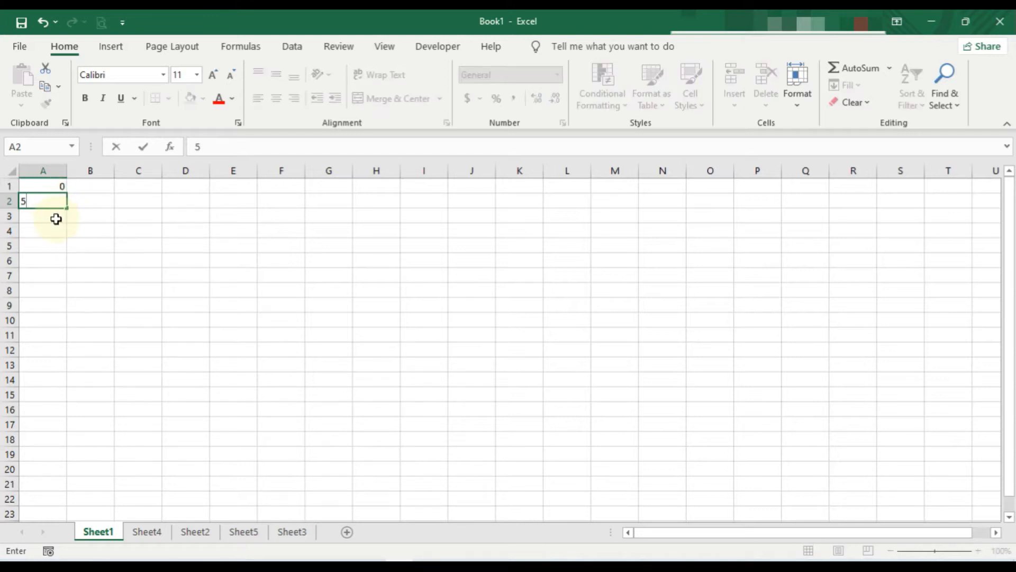
pyautogui.click(58, 213)
pyautogui.click(61, 187)
pyautogui.moveTo(61, 187); pyautogui.dragTo(59, 201)
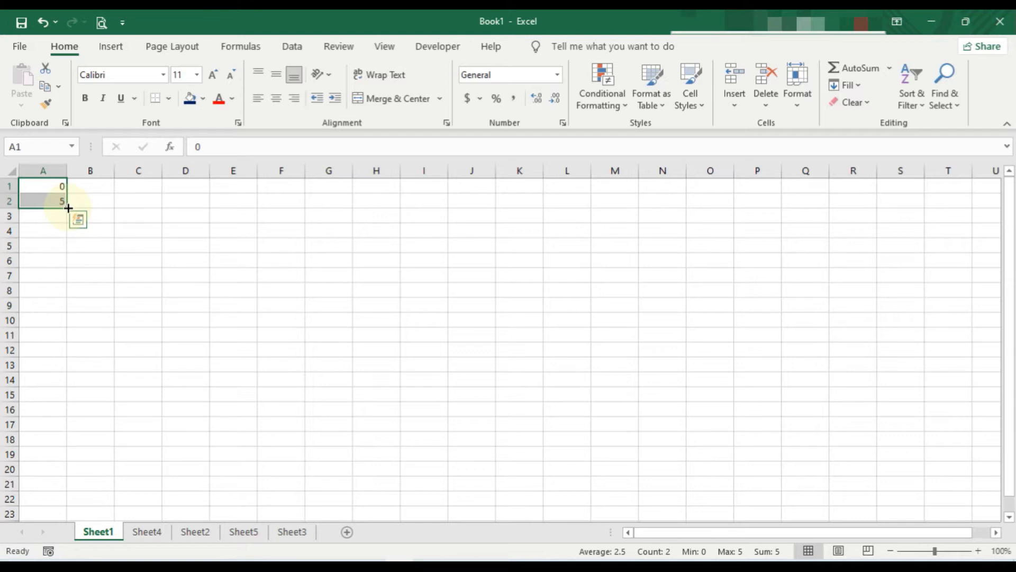
pyautogui.moveTo(68, 208); pyautogui.dragTo(58, 401)
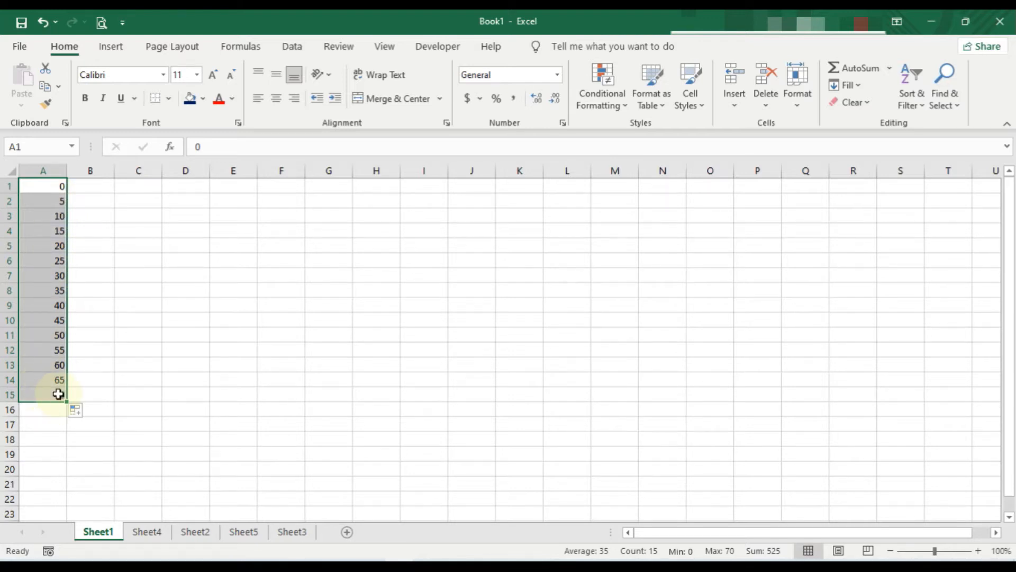
pyautogui.click(99, 218)
# - Enter 1 in B1 and 3 in B2, and autofill the odd-number pattern down to B15
pyautogui.click(93, 188)
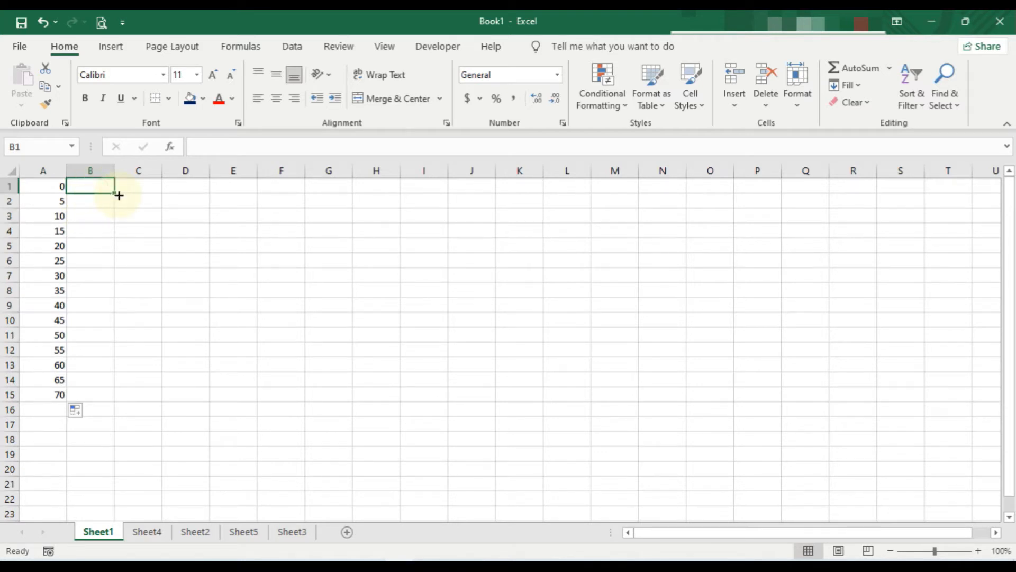
pyautogui.write('1')
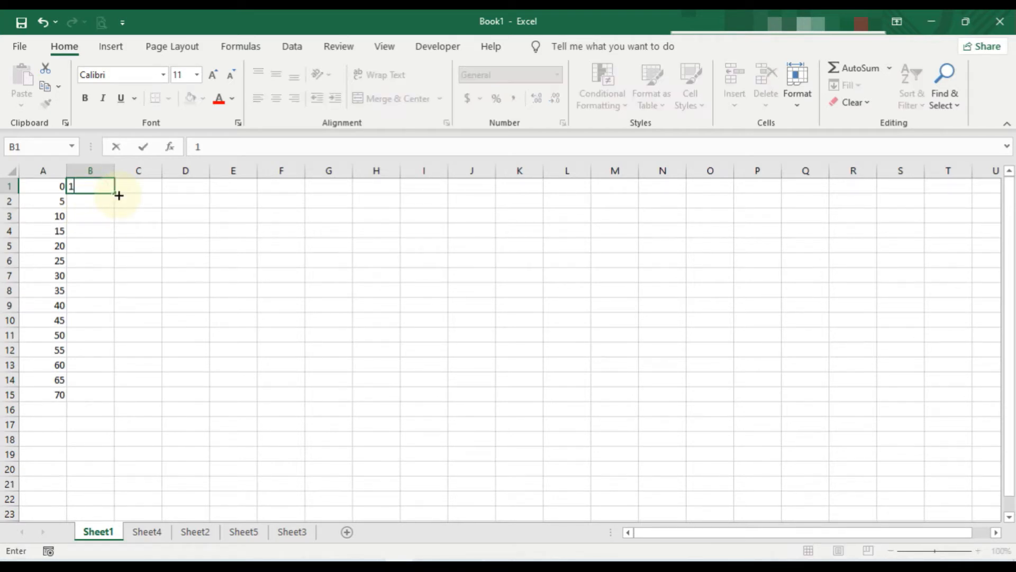
pyautogui.press('Return')
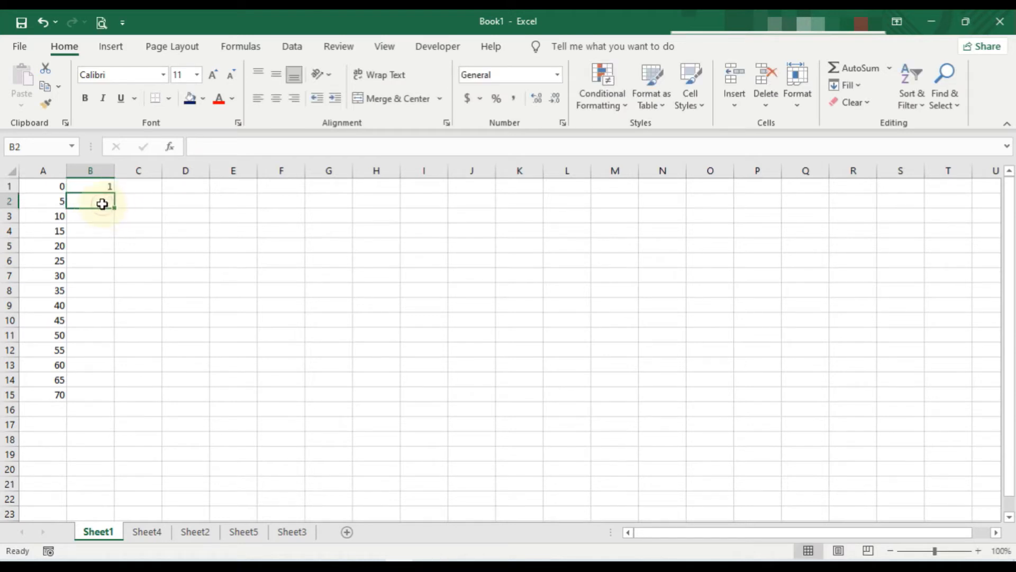
pyautogui.write('3')
pyautogui.click(105, 234)
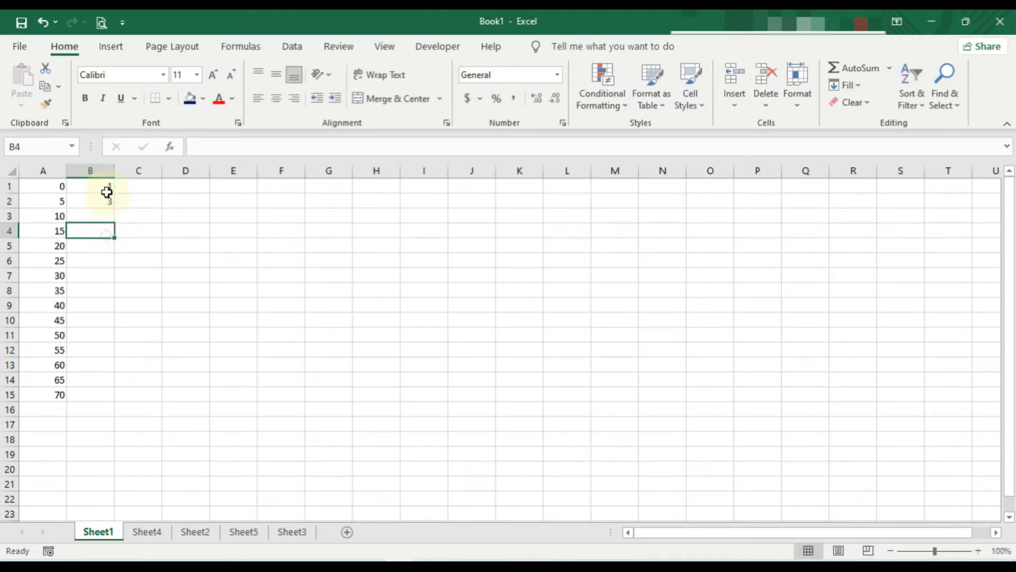
pyautogui.moveTo(107, 182); pyautogui.dragTo(106, 206)
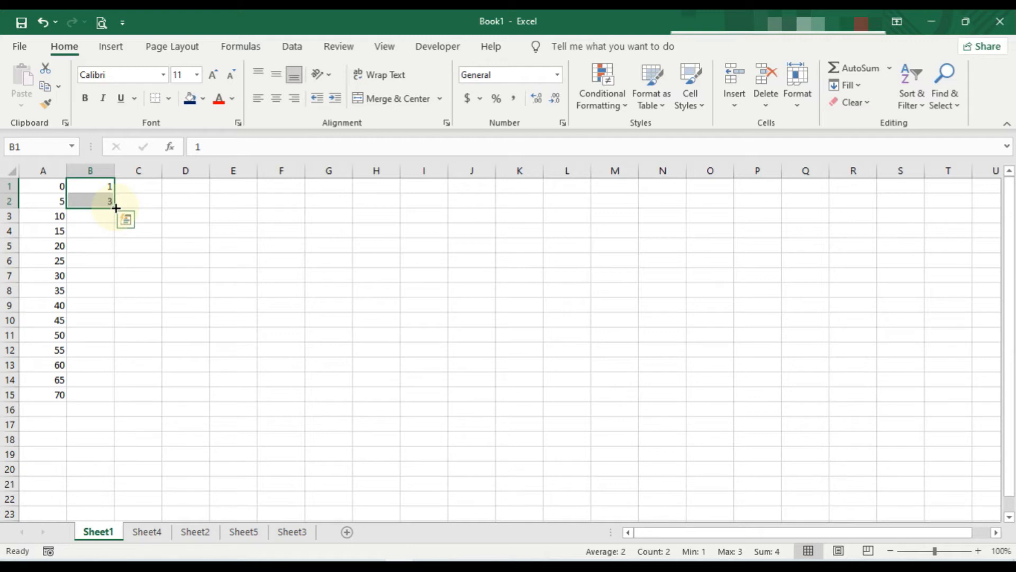
pyautogui.moveTo(116, 208); pyautogui.dragTo(116, 224)
pyautogui.moveTo(111, 256); pyautogui.dragTo(108, 401)
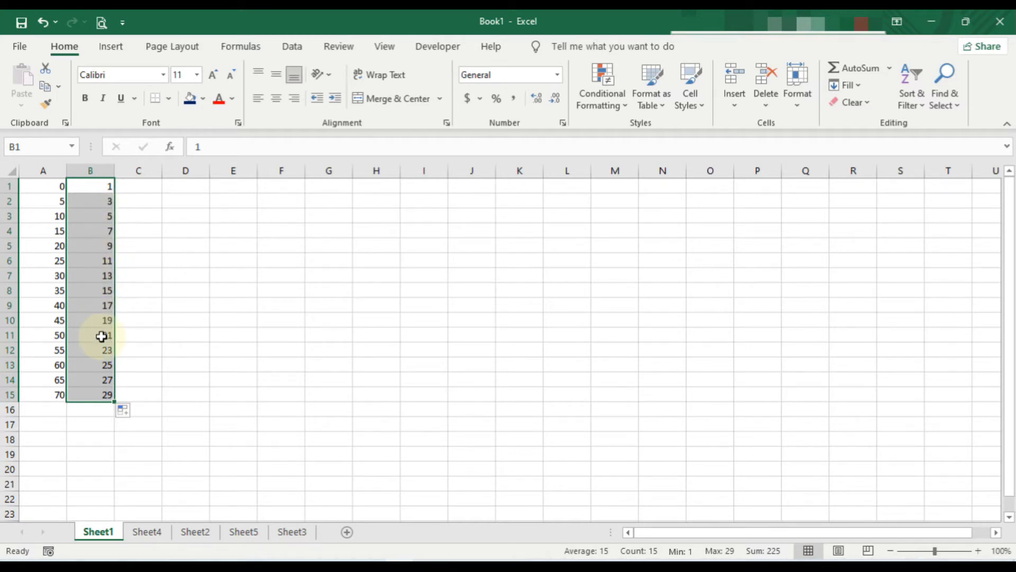
pyautogui.click(141, 289)
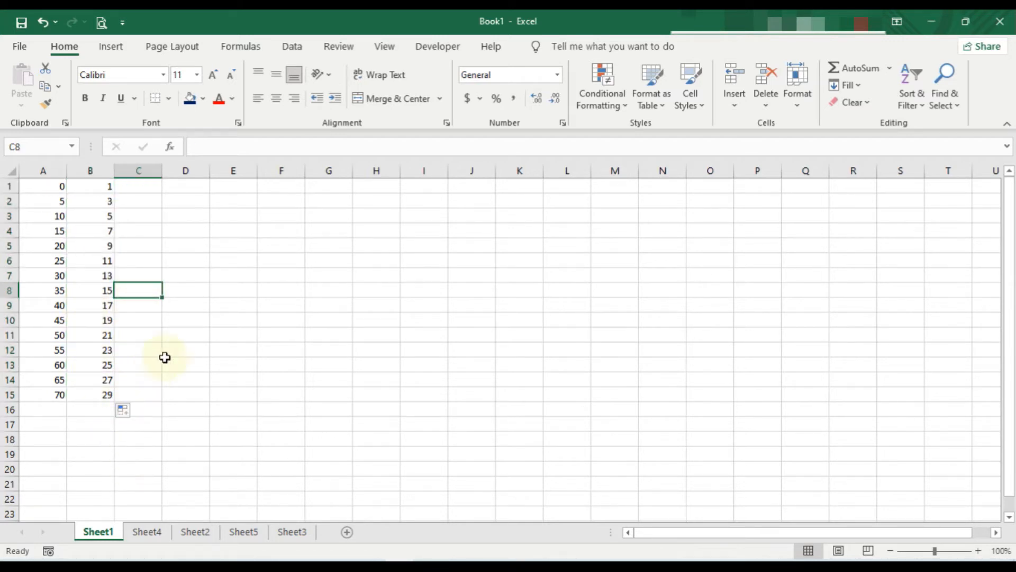
# - On Sheet4, autofill the date in A1 down to A10 as consecutive days
pyautogui.click(149, 532)
pyautogui.click(129, 215)
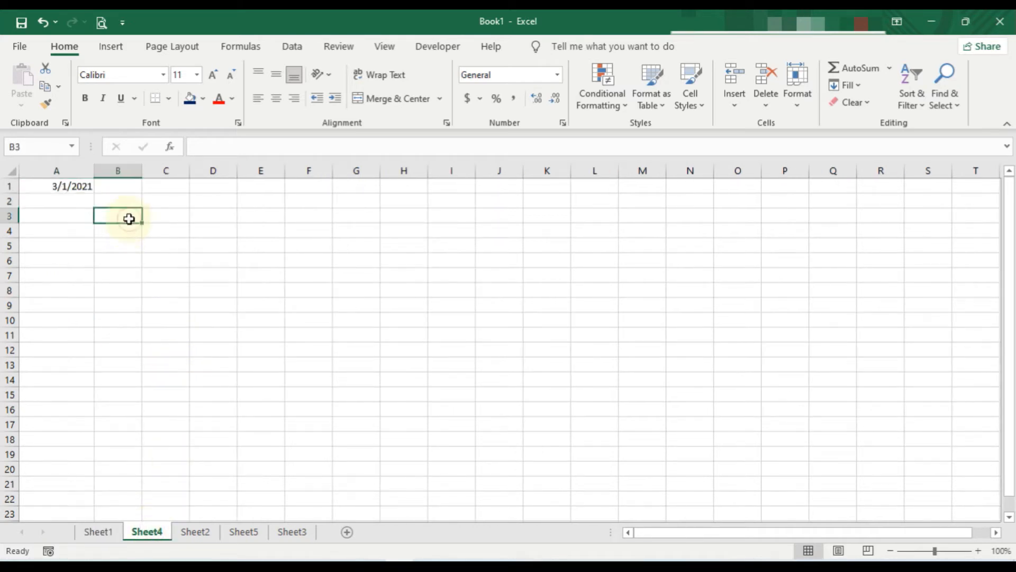
pyautogui.click(74, 186)
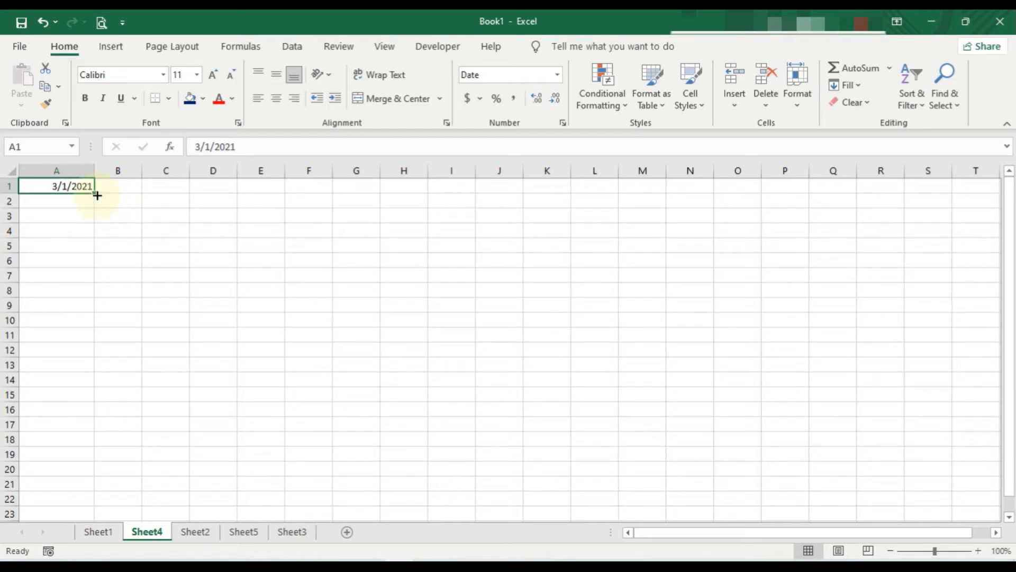
pyautogui.moveTo(97, 195); pyautogui.dragTo(83, 325)
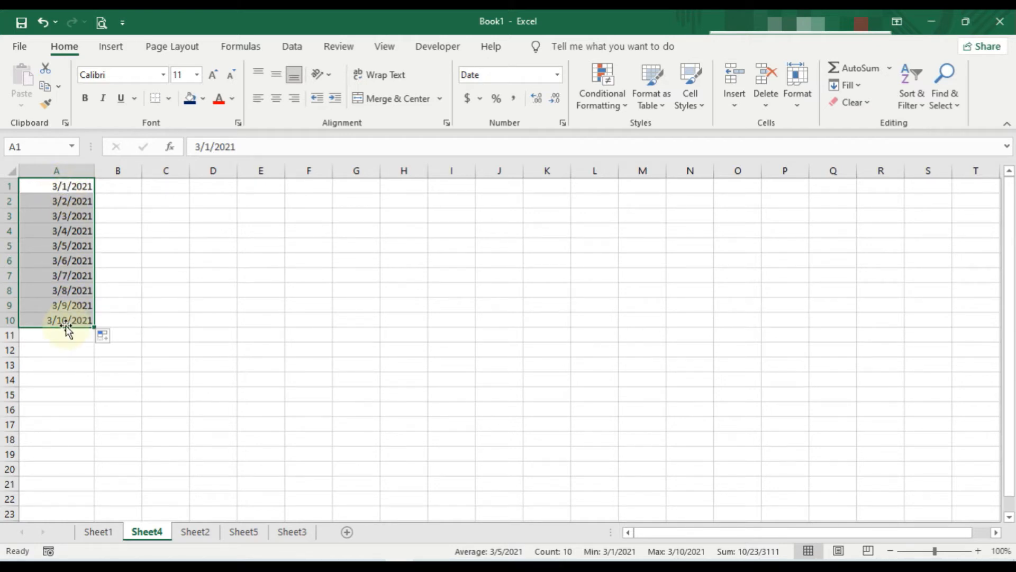
pyautogui.click(122, 248)
# - Clear the filled dates from A2 to A10, keeping the starting date in A1
pyautogui.moveTo(66, 199); pyautogui.dragTo(72, 321)
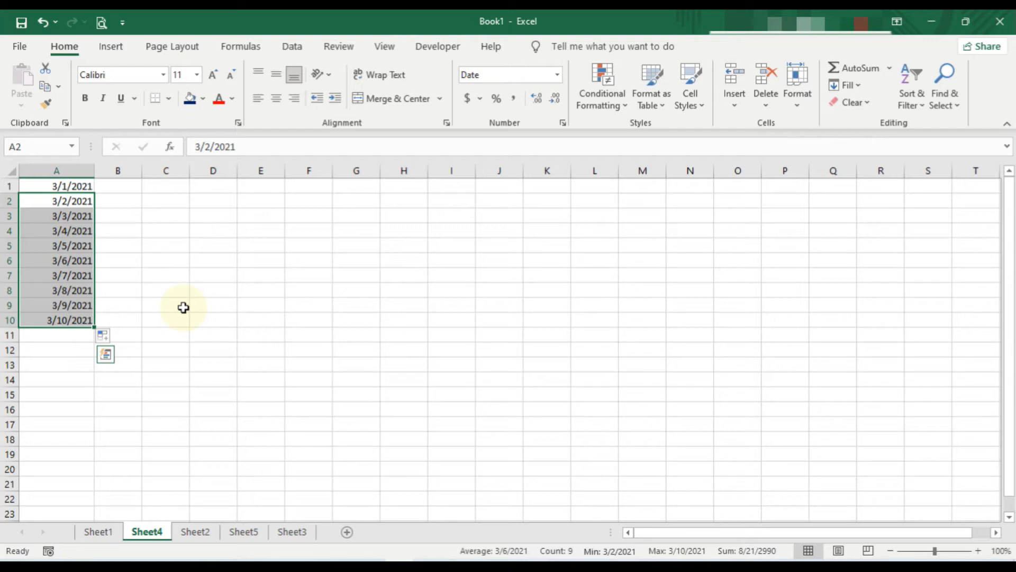
pyautogui.press('Delete')
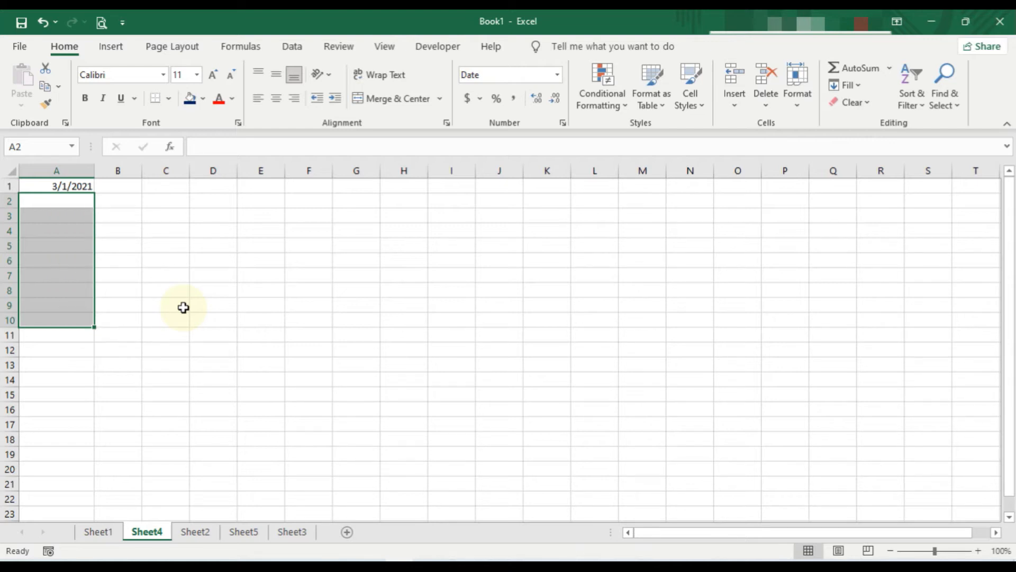
pyautogui.click(192, 303)
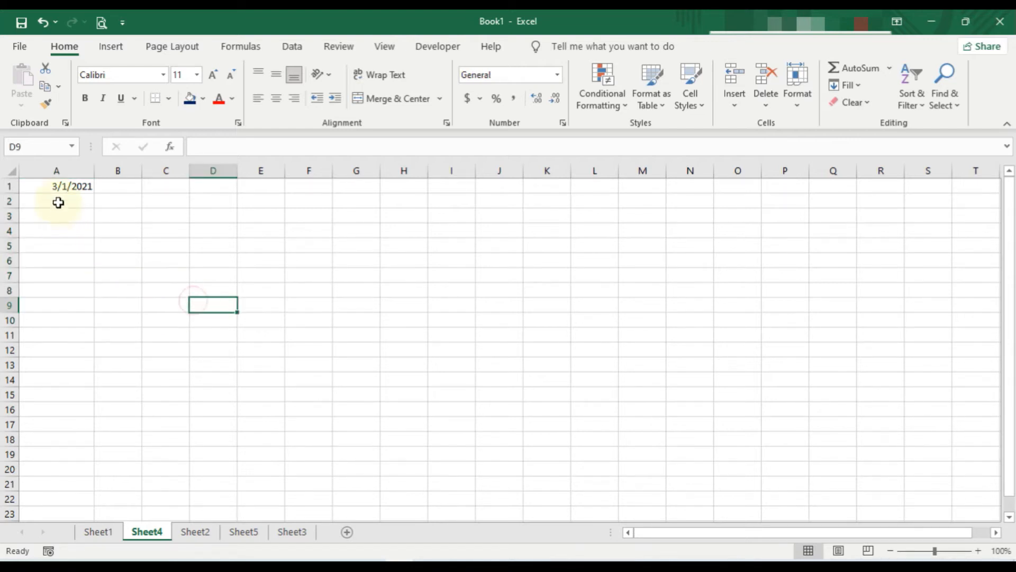
# - Enter 4/1/2021 in A2 and autofill the monthly date pattern from A1:A2 down to A10
pyautogui.click(59, 199)
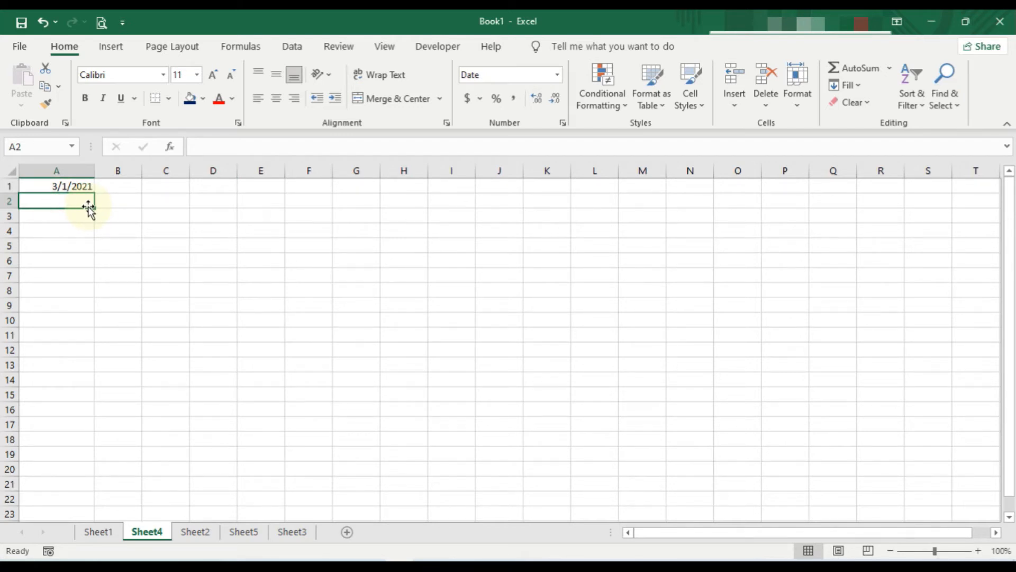
pyautogui.write('4/1')
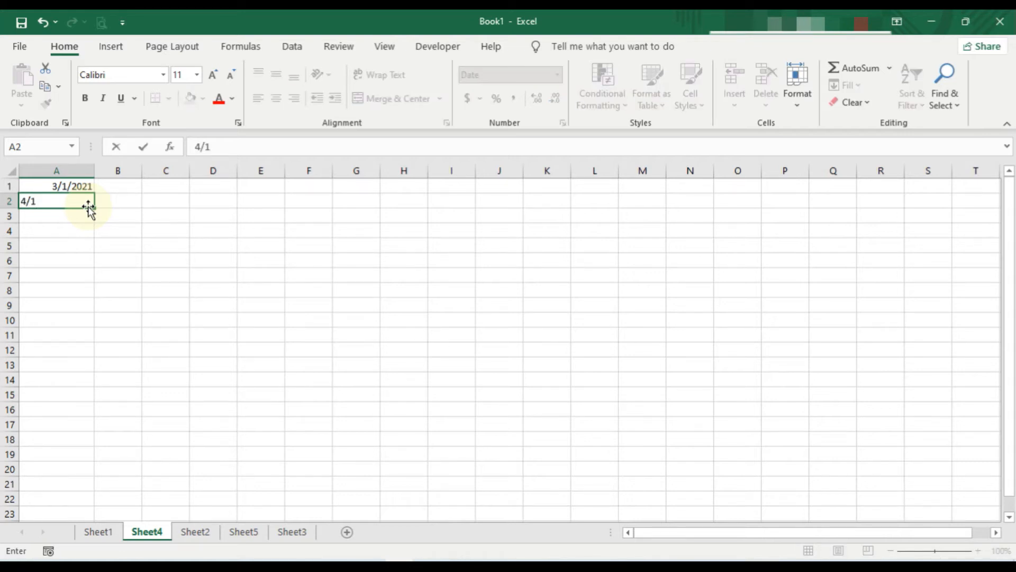
pyautogui.write('/2021')
pyautogui.press('Return')
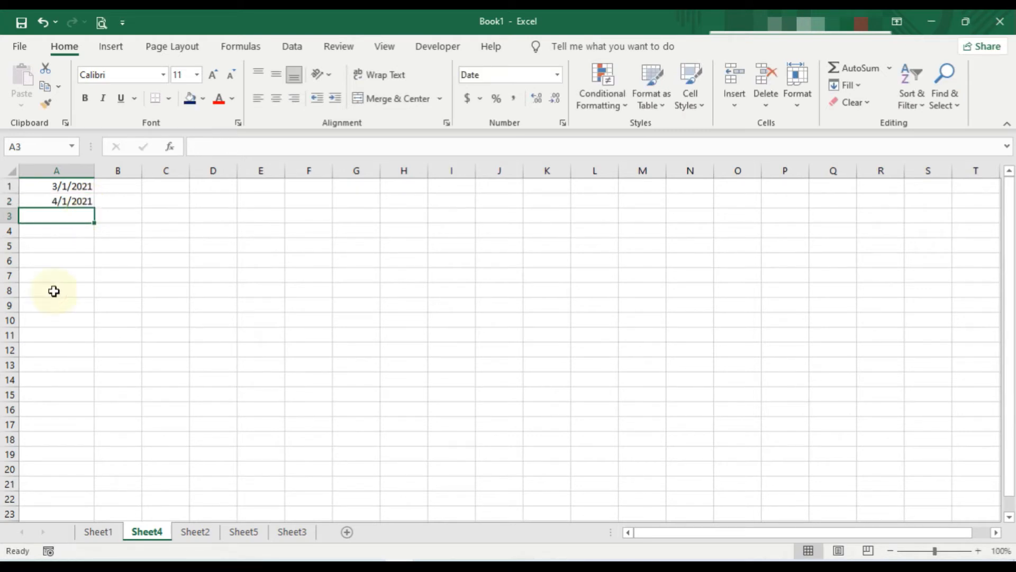
pyautogui.click(52, 290)
pyautogui.moveTo(76, 192); pyautogui.dragTo(75, 200)
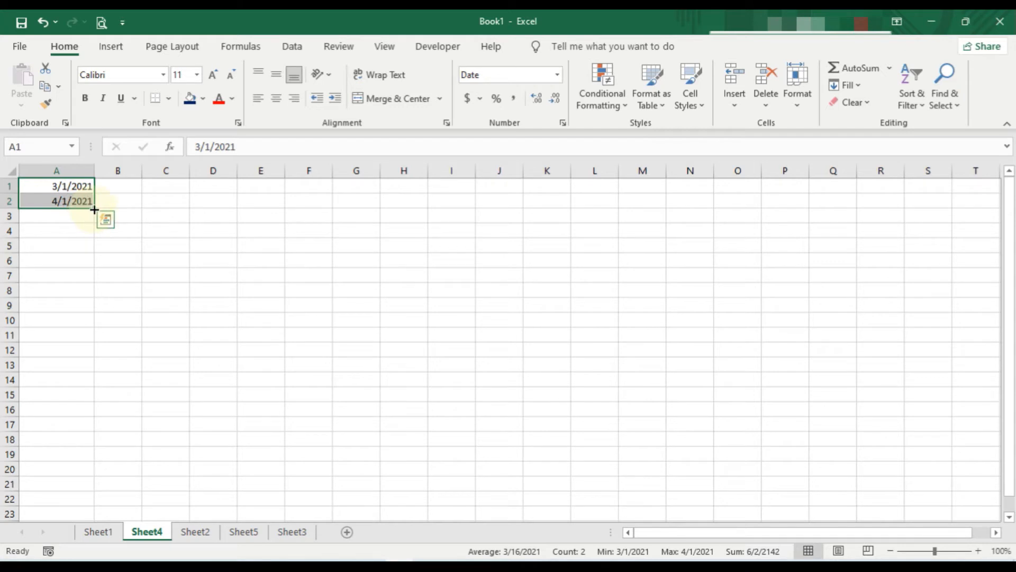
pyautogui.moveTo(95, 209); pyautogui.dragTo(91, 324)
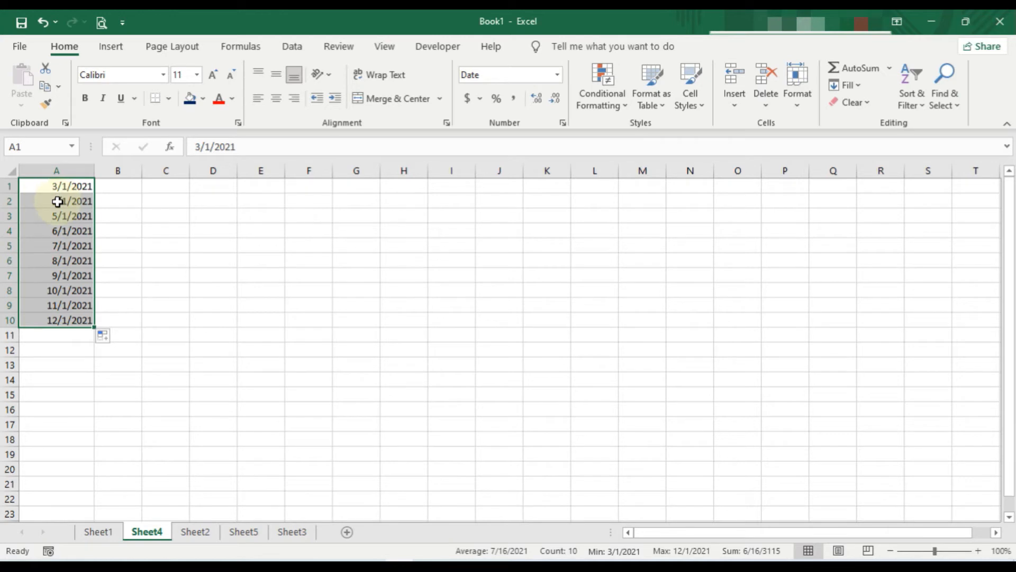
pyautogui.click(137, 244)
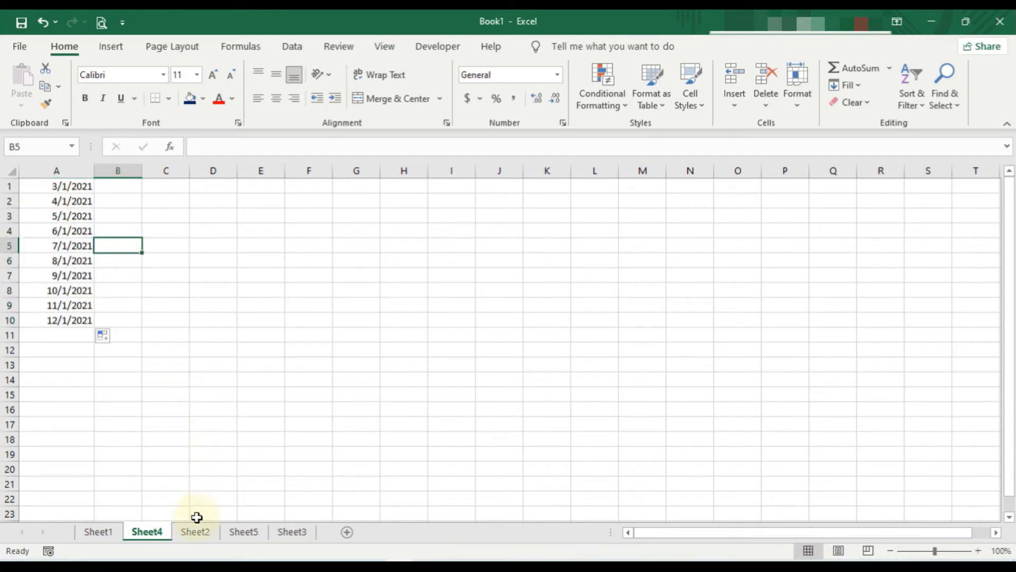
# - On Sheet2, examine the sample day, month, date, time and numbered text values in cells A1 to F1
pyautogui.click(201, 533)
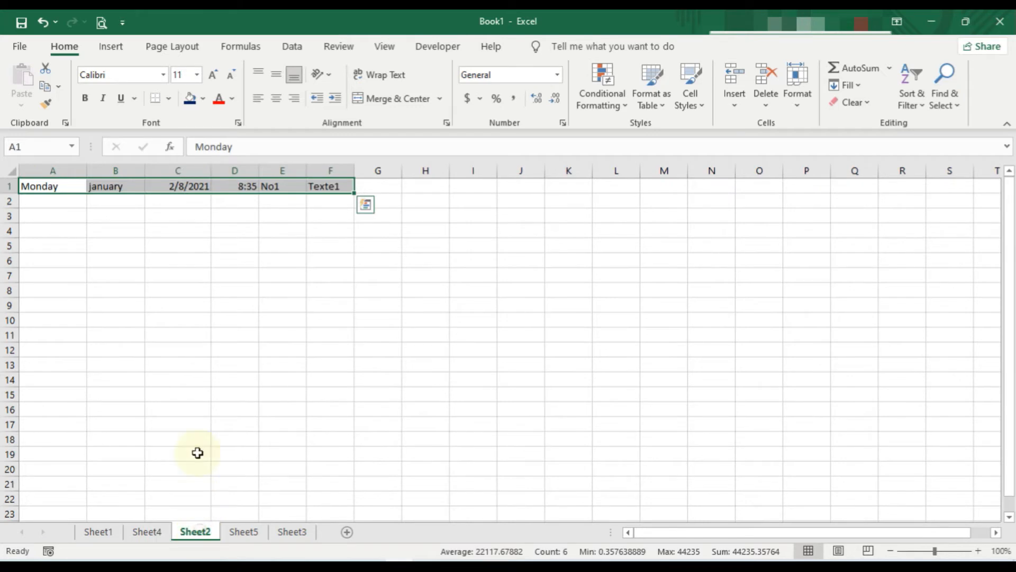
pyautogui.click(197, 291)
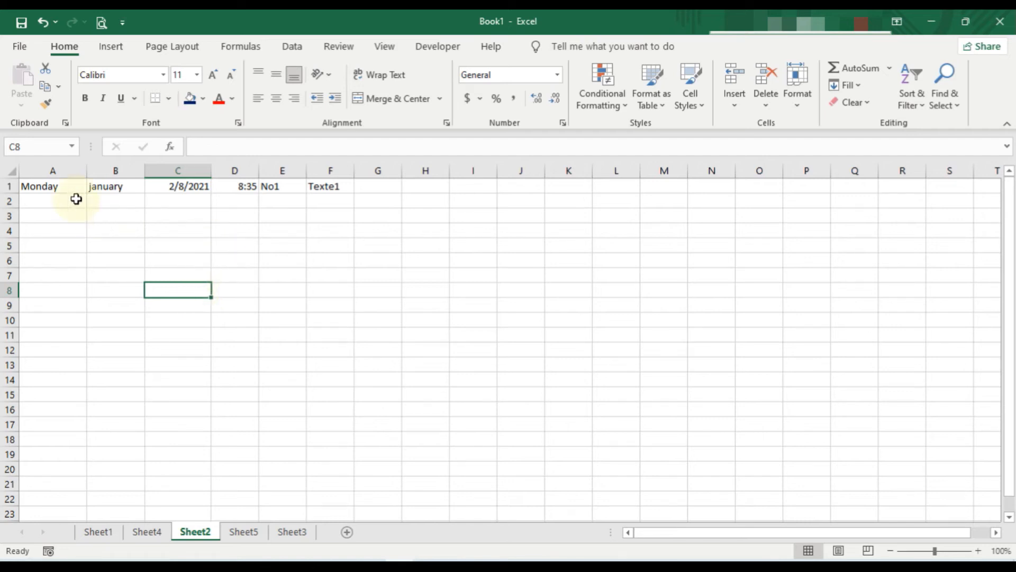
pyautogui.click(64, 189)
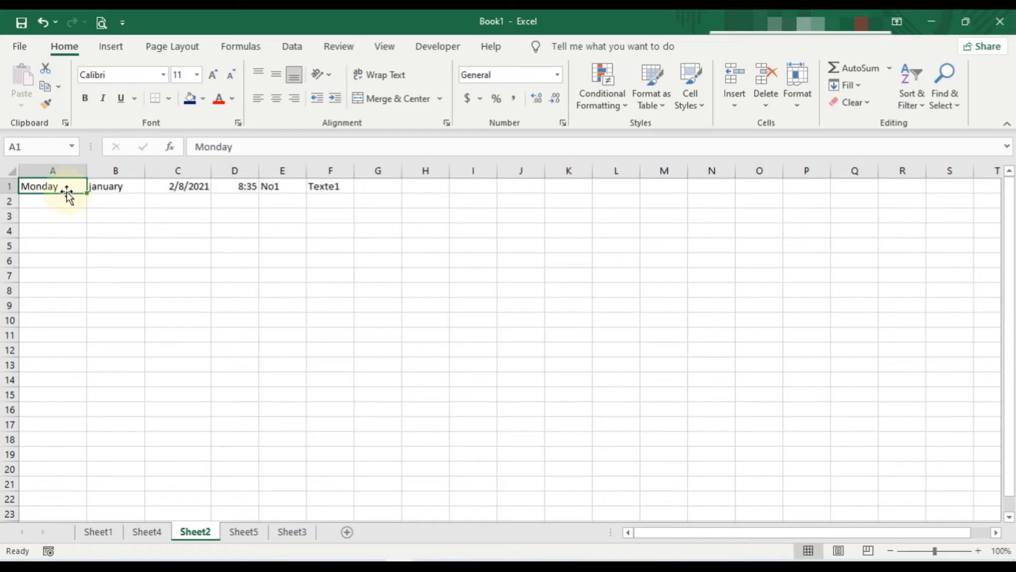
pyautogui.click(66, 190)
pyautogui.click(118, 188)
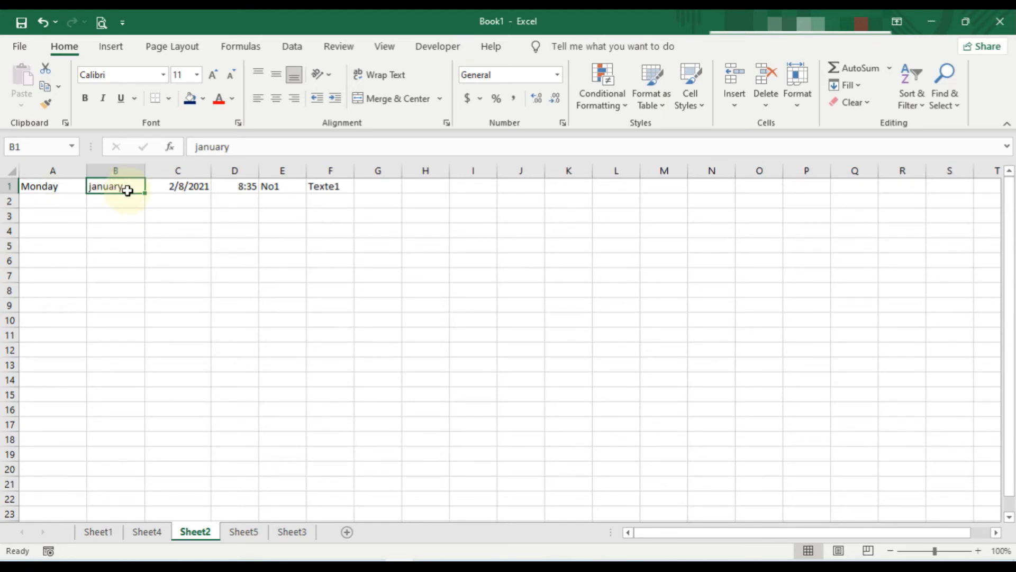
pyautogui.click(173, 189)
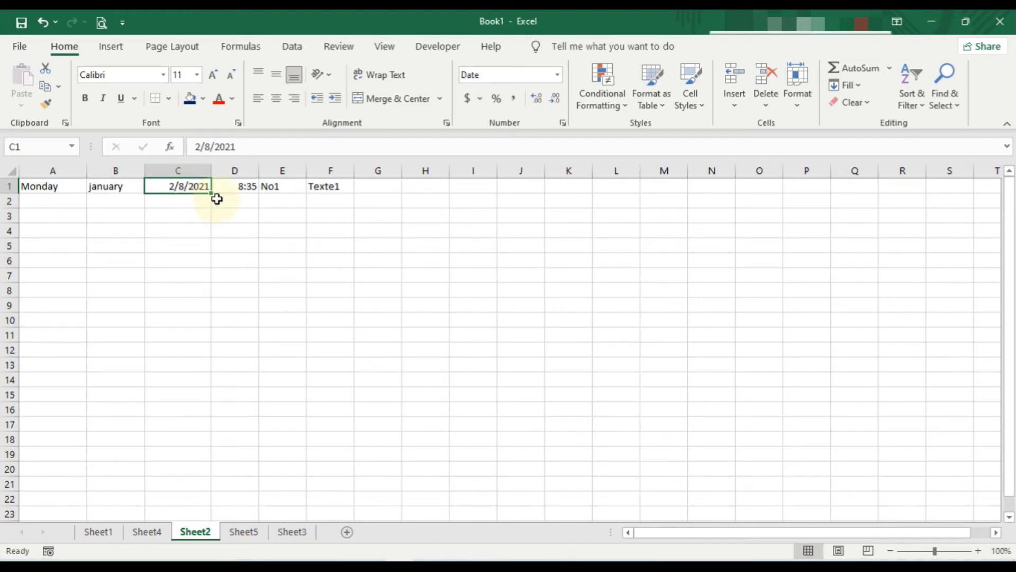
pyautogui.click(233, 189)
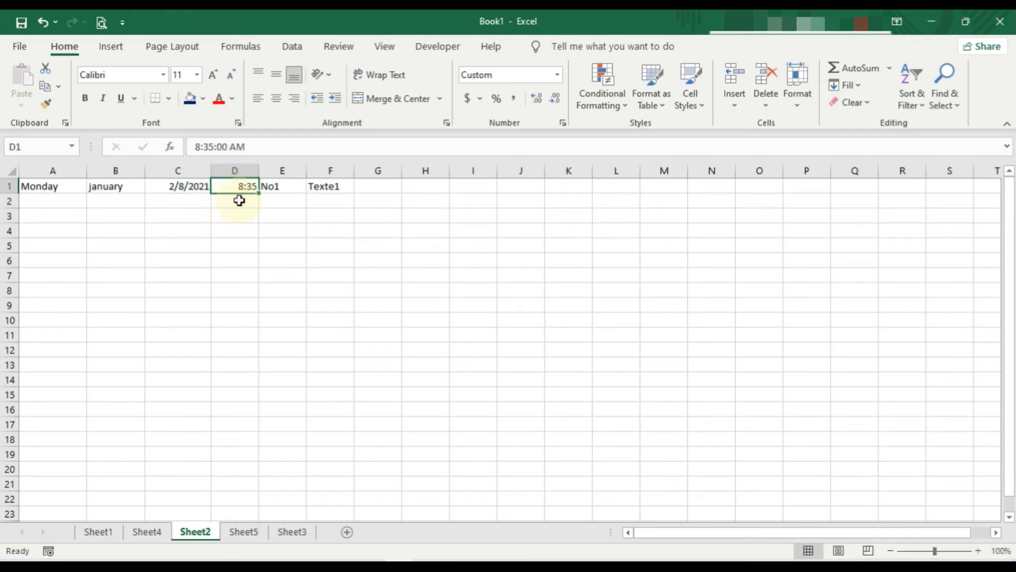
pyautogui.click(283, 188)
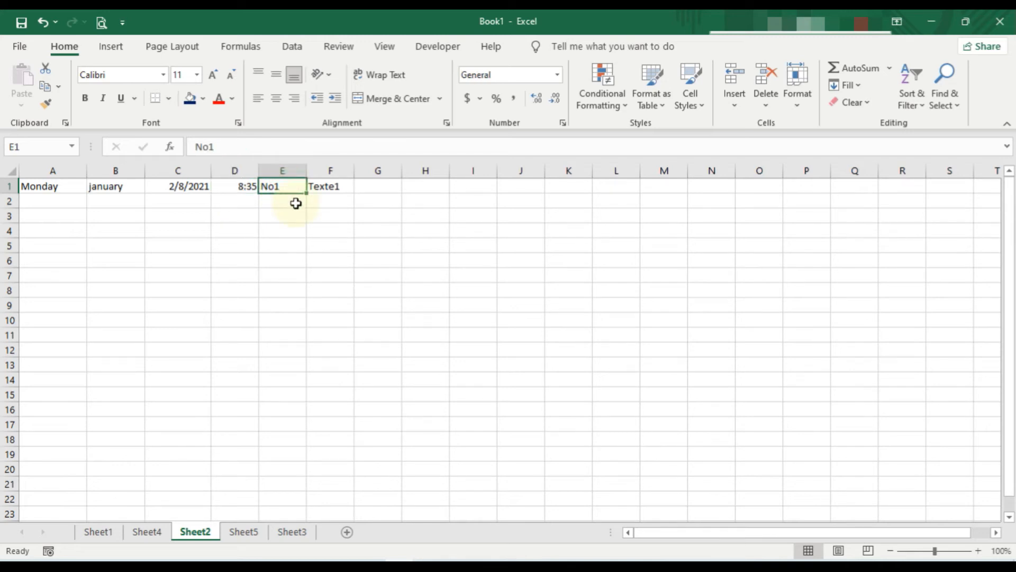
pyautogui.click(328, 189)
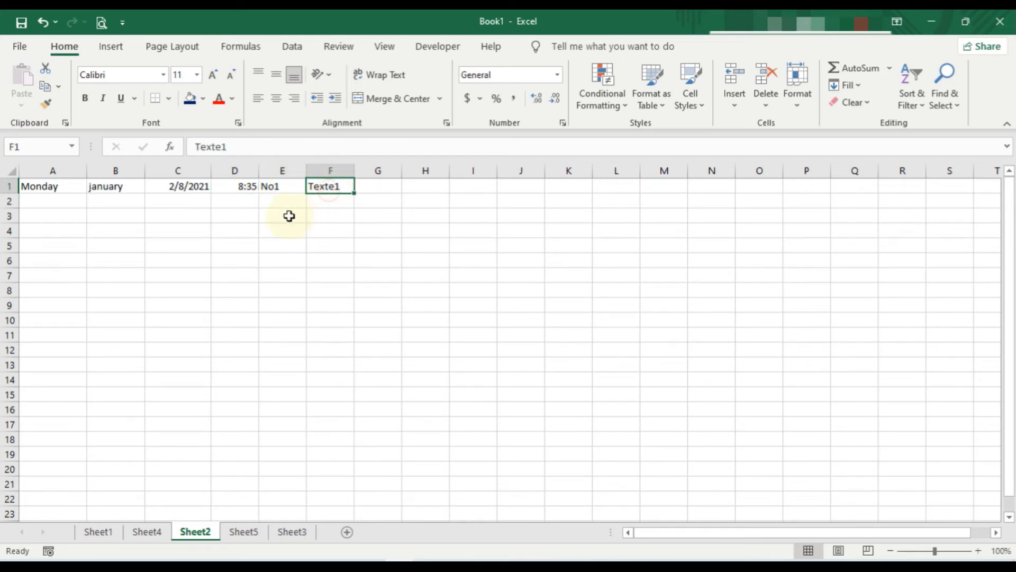
pyautogui.click(250, 230)
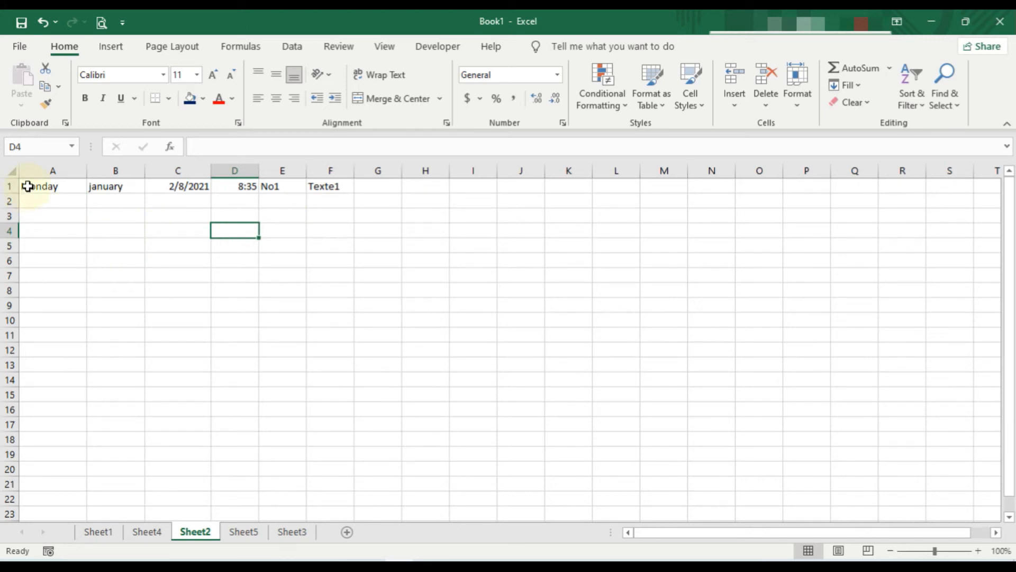
# - Autofill the sample values in A1:F1 together down to row 10
pyautogui.moveTo(27, 186); pyautogui.dragTo(331, 190)
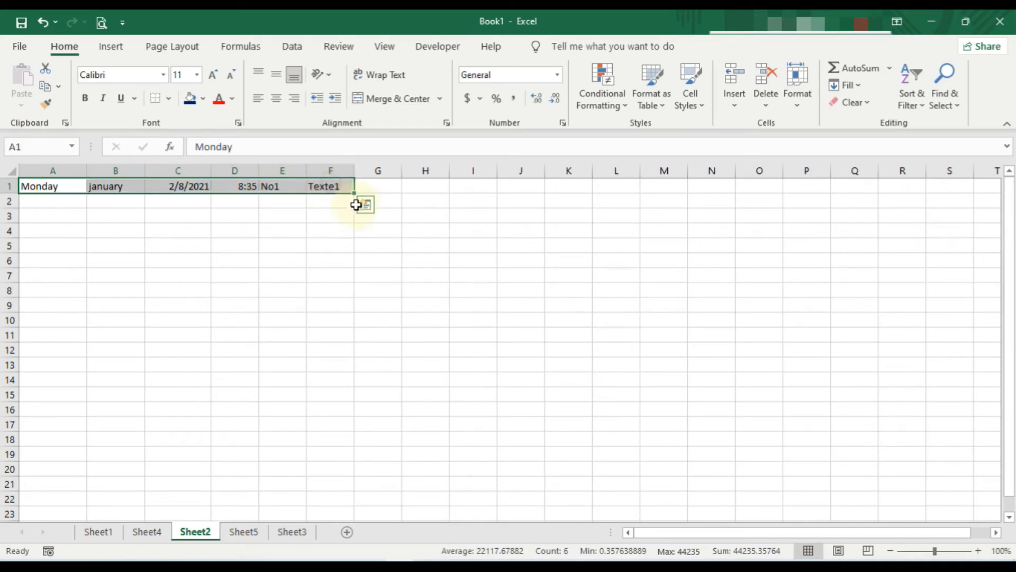
pyautogui.moveTo(356, 194); pyautogui.dragTo(347, 321)
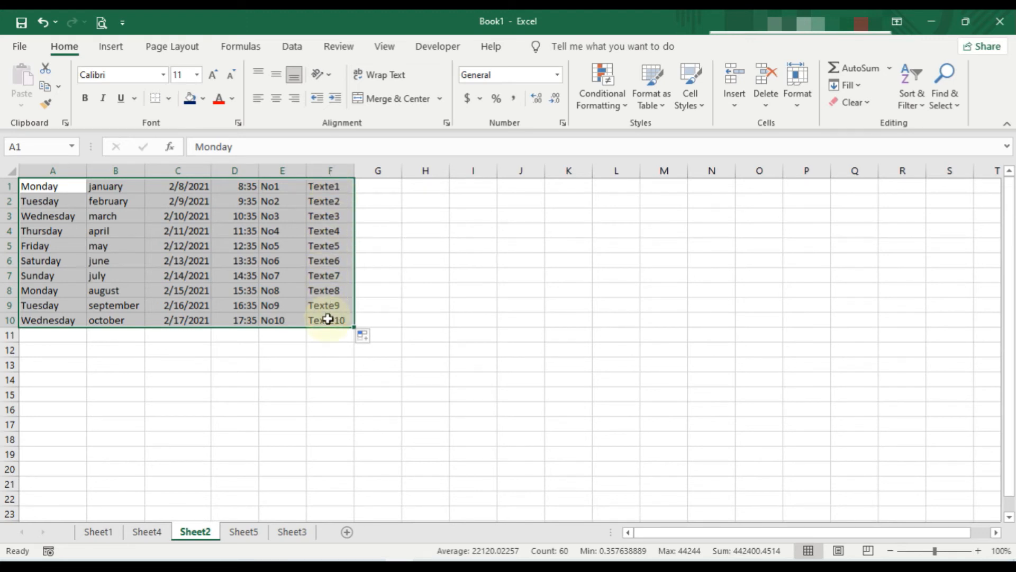
pyautogui.click(281, 364)
pyautogui.click(135, 321)
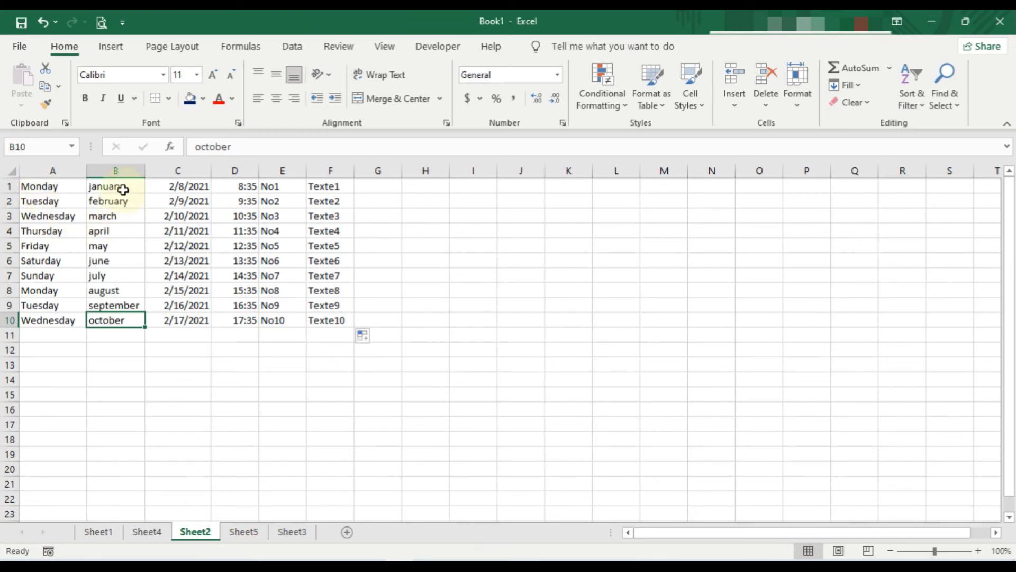
# - On Sheet5, autofill the every-other-value pattern from A1:F2 down to row 10
pyautogui.click(241, 533)
pyautogui.click(203, 336)
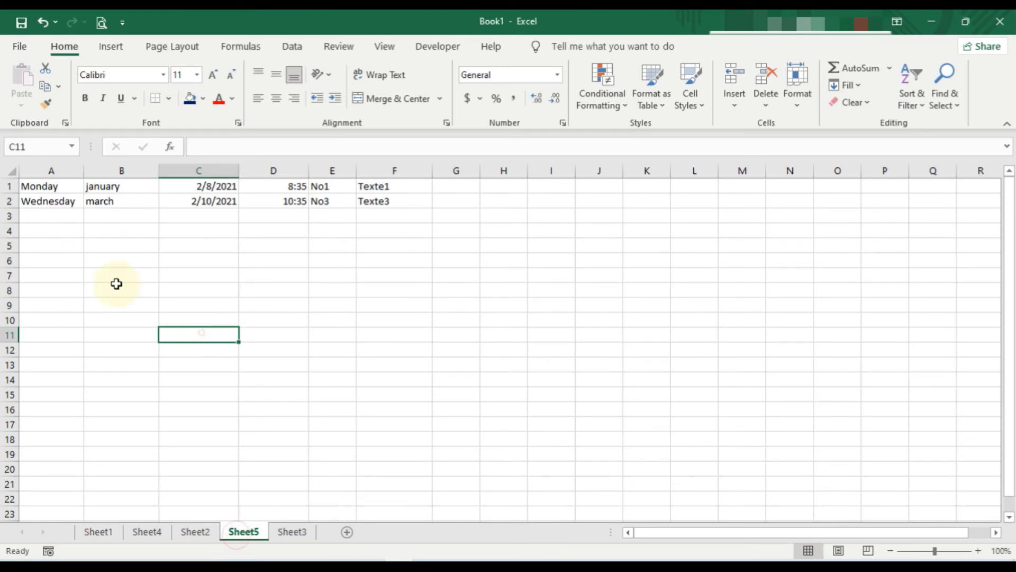
pyautogui.click(57, 202)
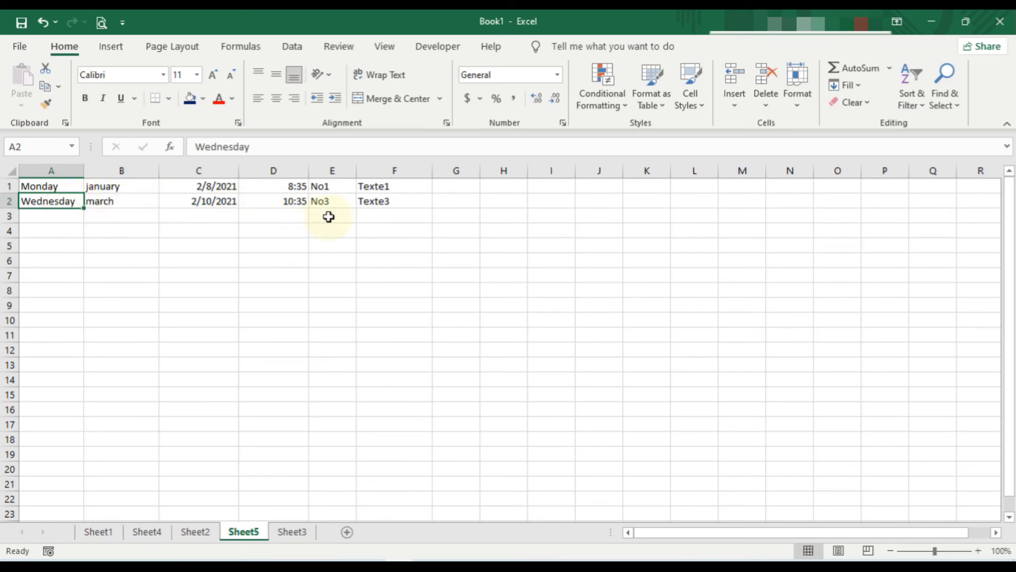
pyautogui.click(113, 217)
pyautogui.click(55, 186)
pyautogui.moveTo(63, 201); pyautogui.dragTo(447, 328)
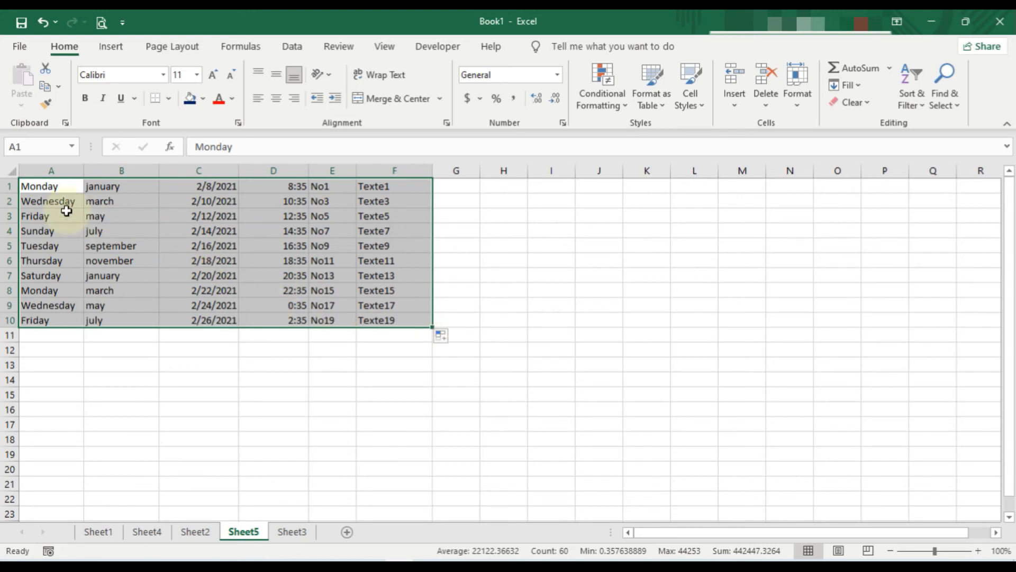
pyautogui.click(48, 235)
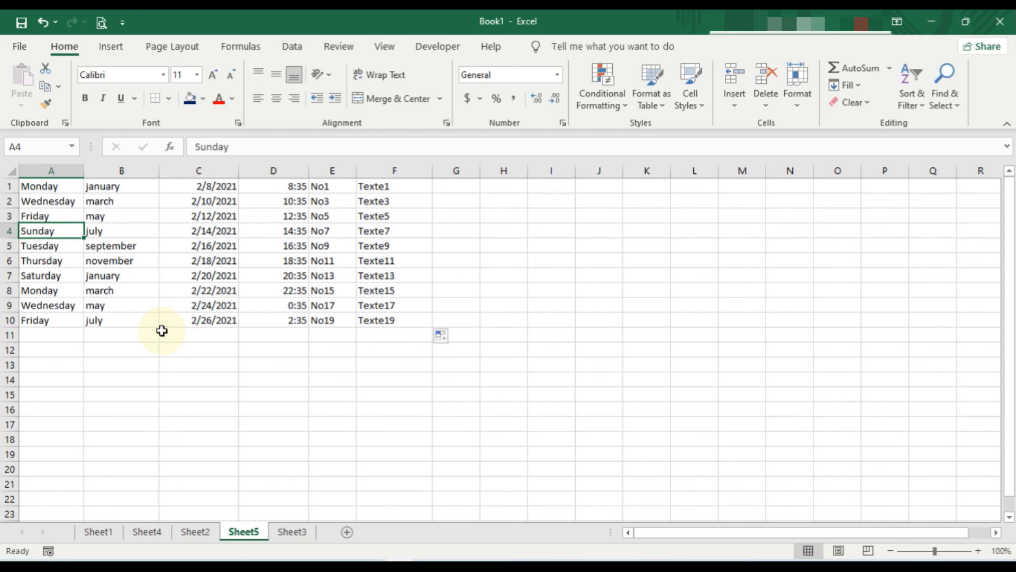
# - On Sheet3, autofill the coloured cell pattern in A1:C7 across to column AK and down to row 22
pyautogui.click(292, 531)
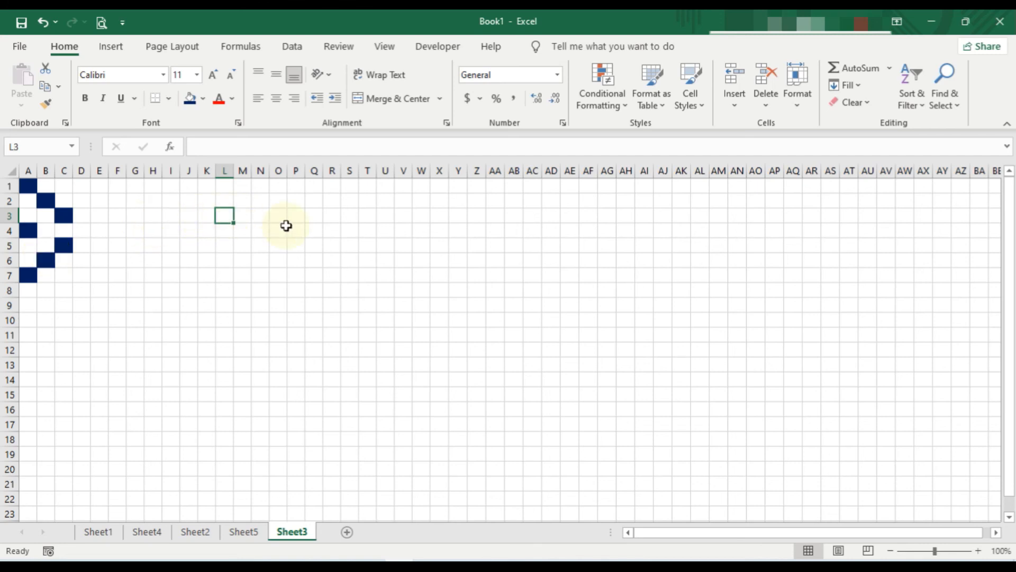
pyautogui.moveTo(27, 184); pyautogui.dragTo(61, 279)
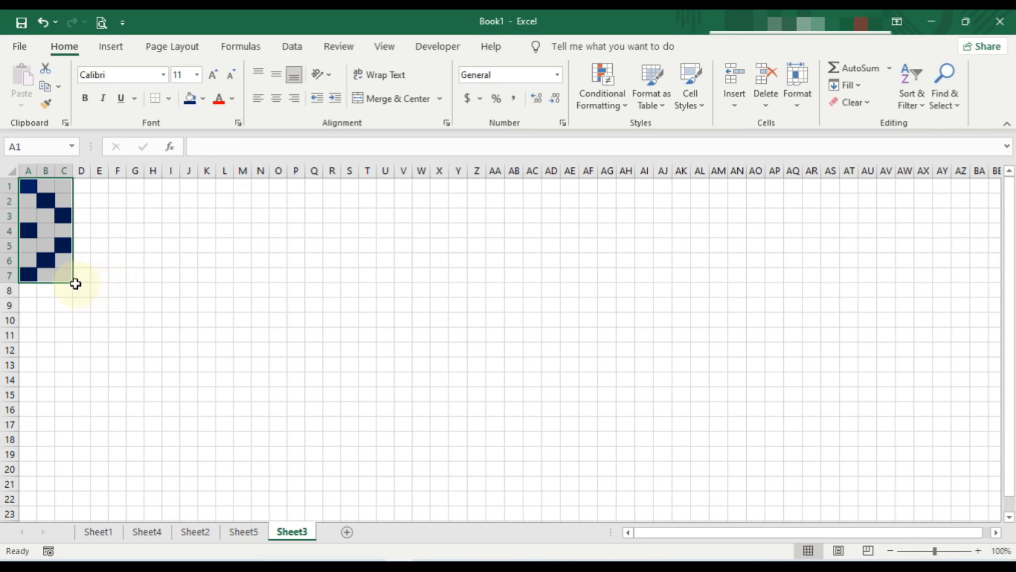
pyautogui.moveTo(76, 284); pyautogui.dragTo(692, 272)
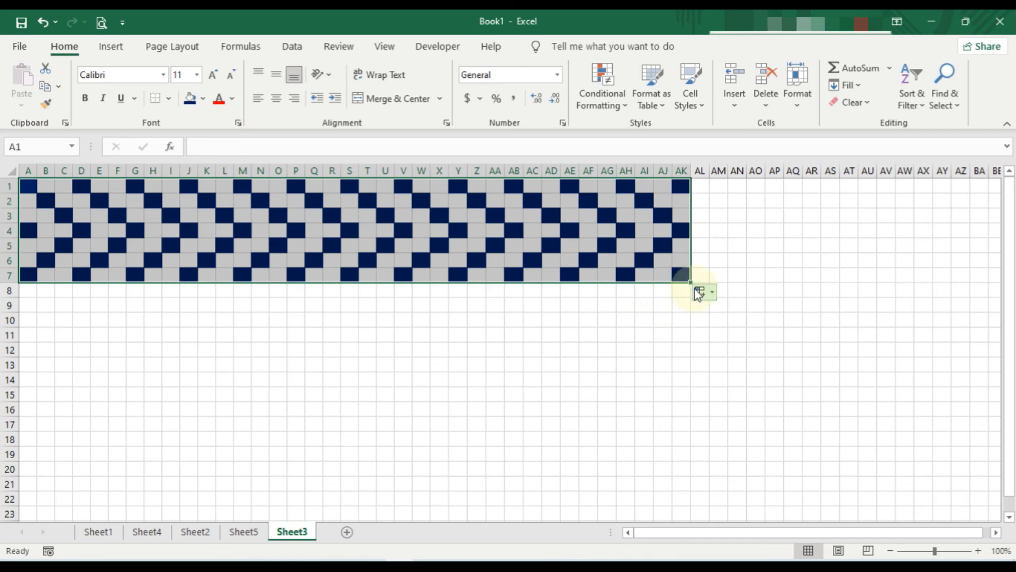
pyautogui.moveTo(692, 283); pyautogui.dragTo(694, 507)
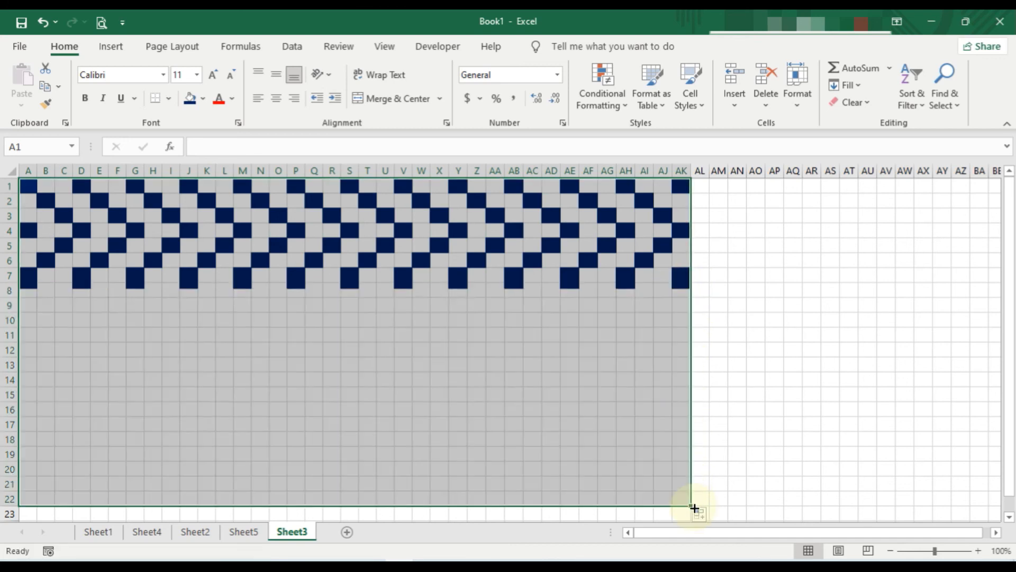